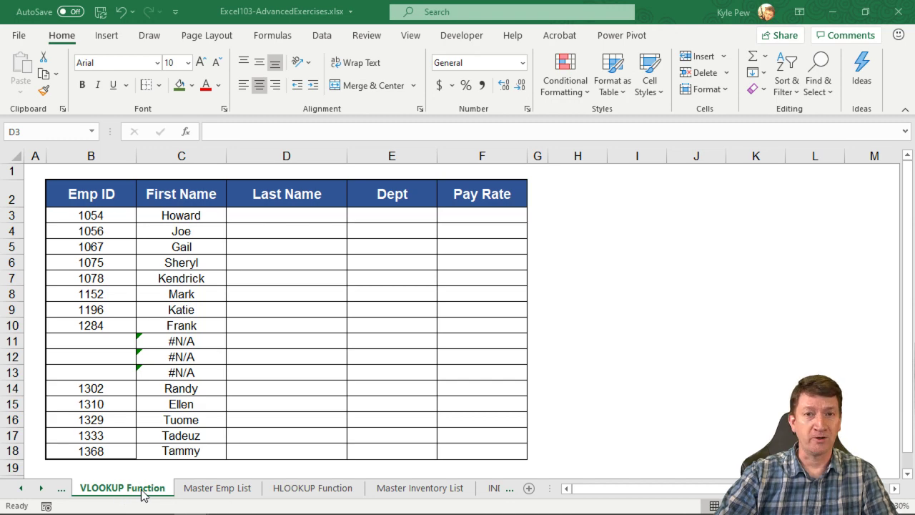
# Switch to the Master Emp List sheet to view the employee source table.
pyautogui.click(205, 492)
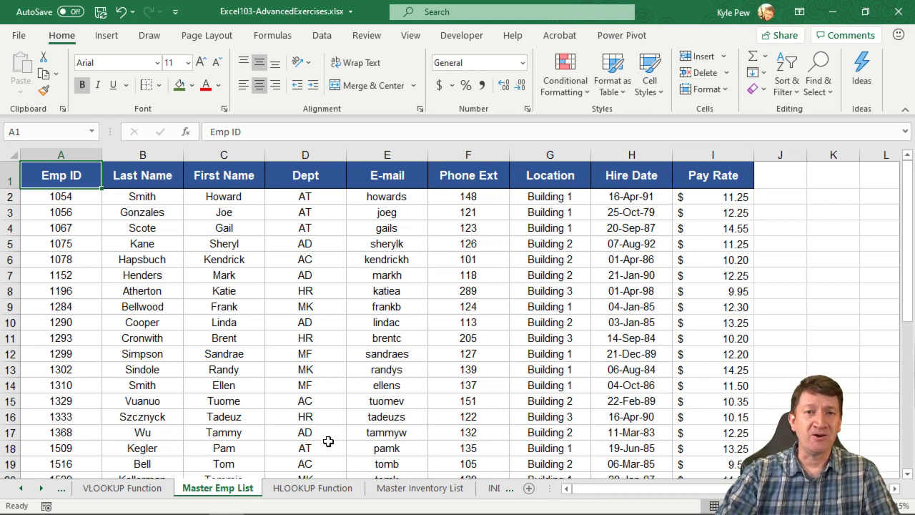
pyautogui.scroll(-10, 336, 410)
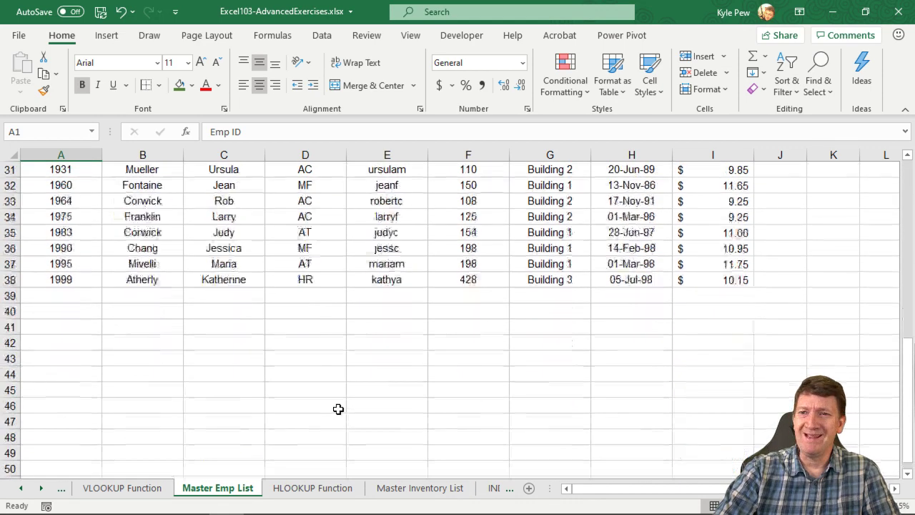
pyautogui.scroll(2, 336, 406)
pyautogui.scroll(6, 63, 378)
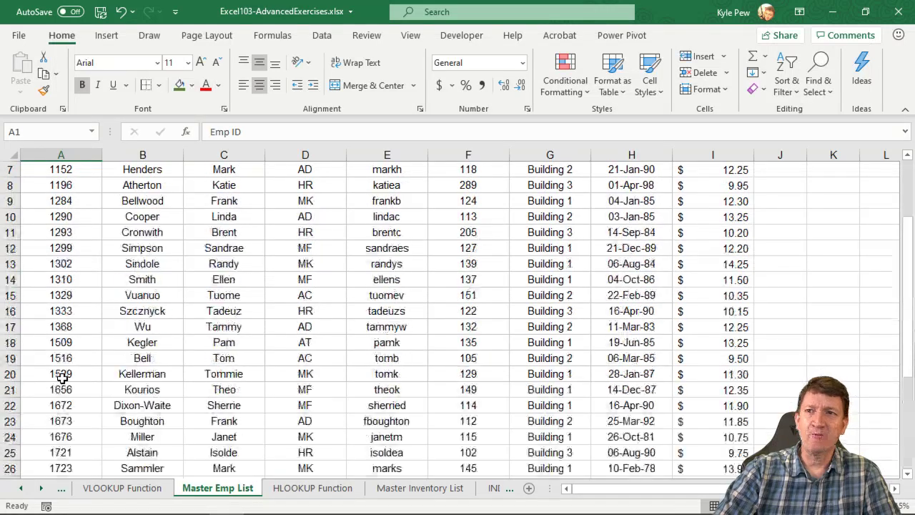
pyautogui.scroll(2, 62, 379)
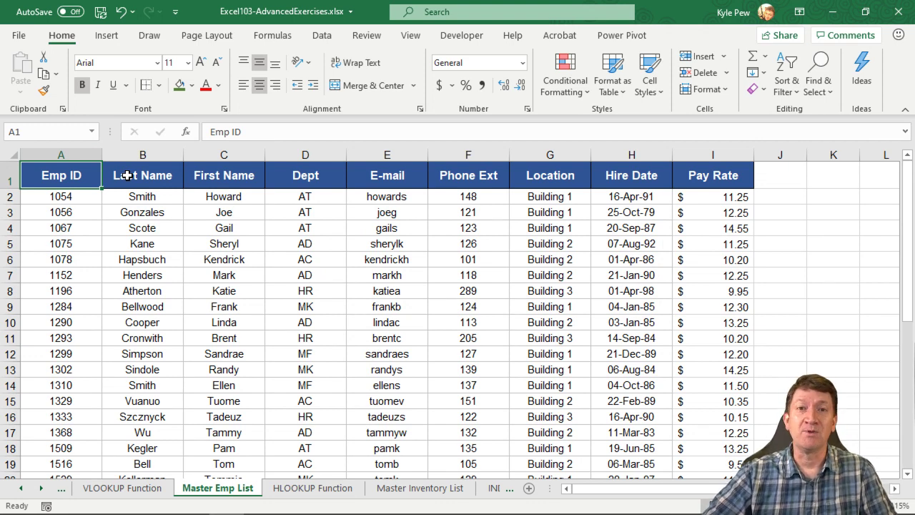
# Compare the Emp IDs in B3:B18 against the Master Emp List, ending on the VLOOKUP Function sheet.
pyautogui.click(123, 488)
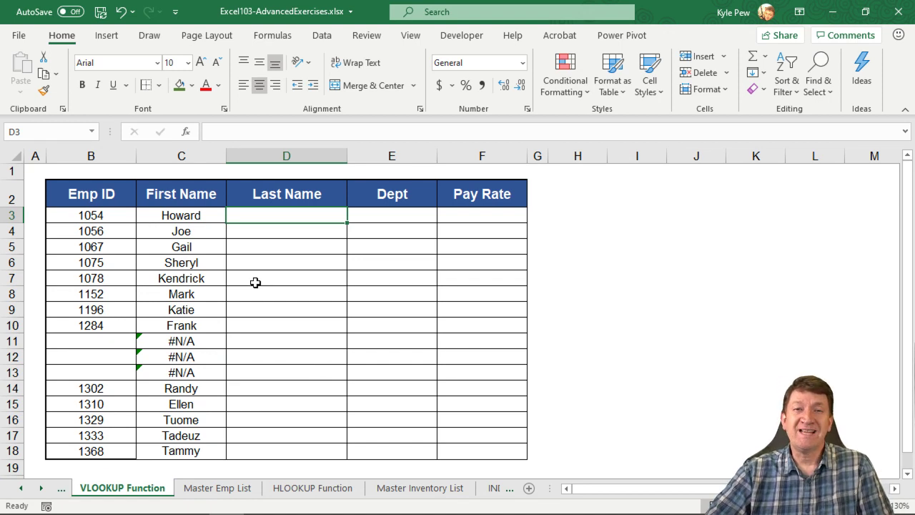
pyautogui.click(219, 487)
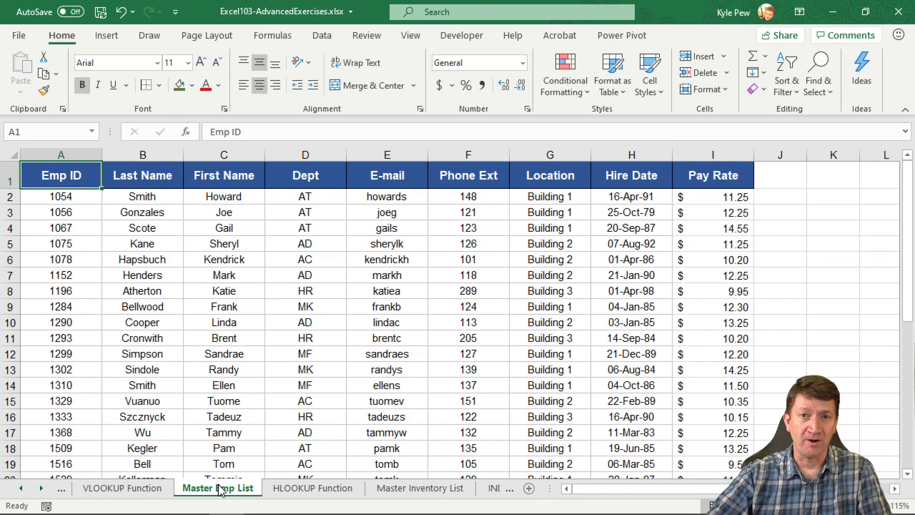
pyautogui.click(123, 488)
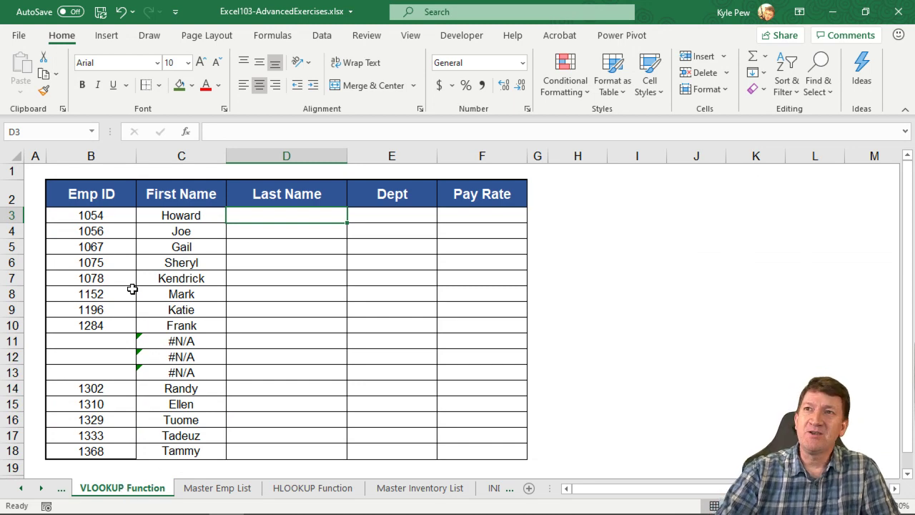
pyautogui.moveTo(105, 217); pyautogui.dragTo(91, 453)
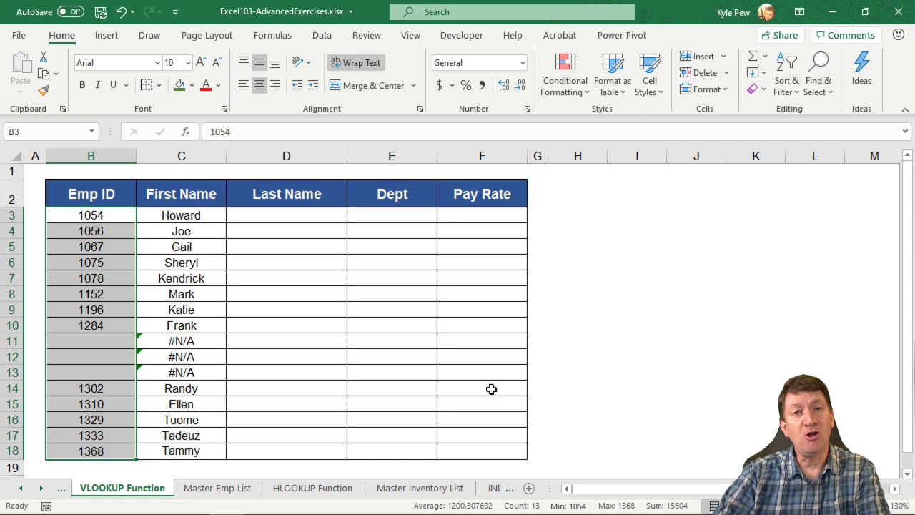
pyautogui.click(218, 488)
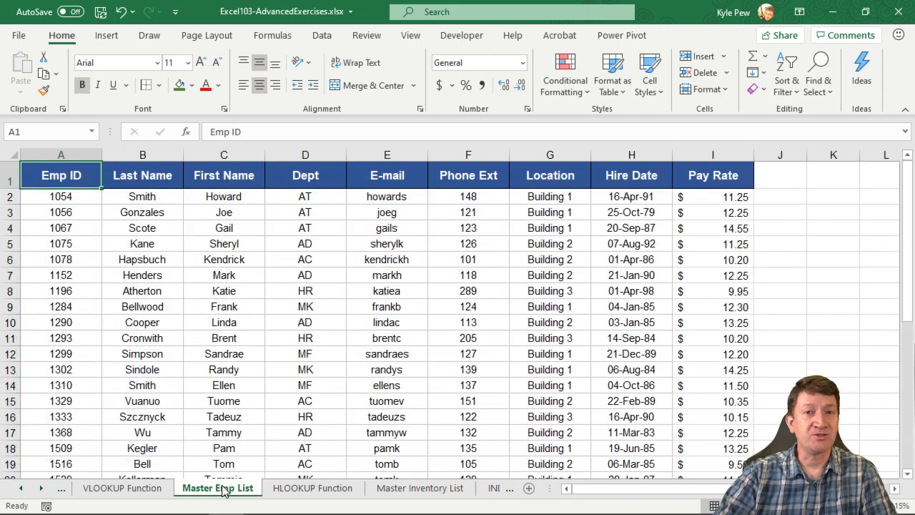
pyautogui.click(155, 493)
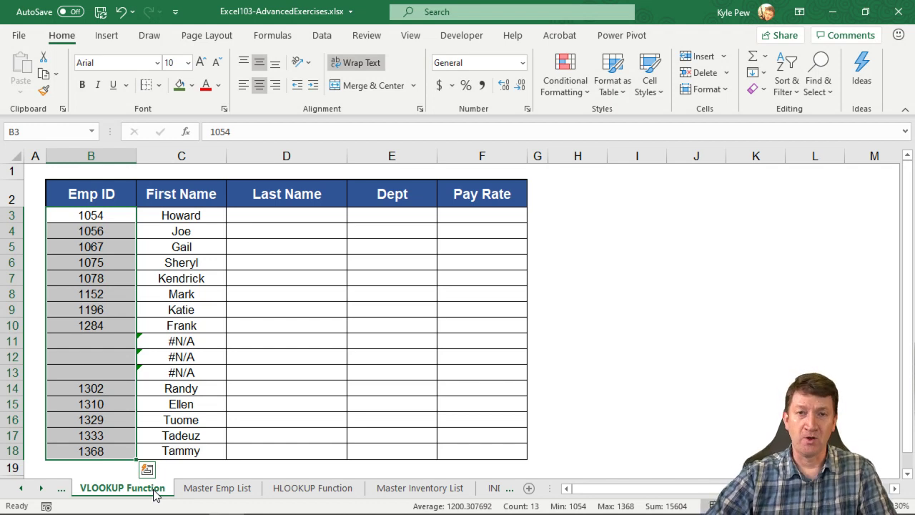
pyautogui.click(176, 218)
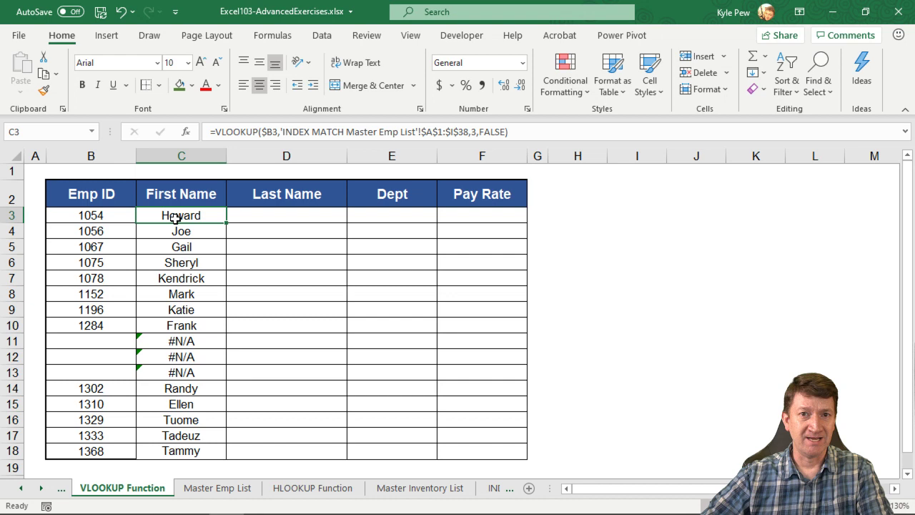
pyautogui.click(261, 211)
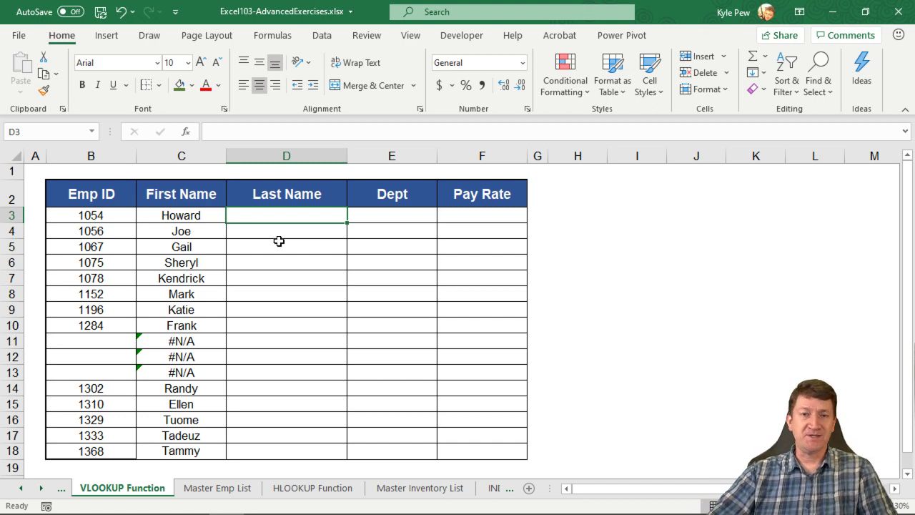
pyautogui.click(94, 216)
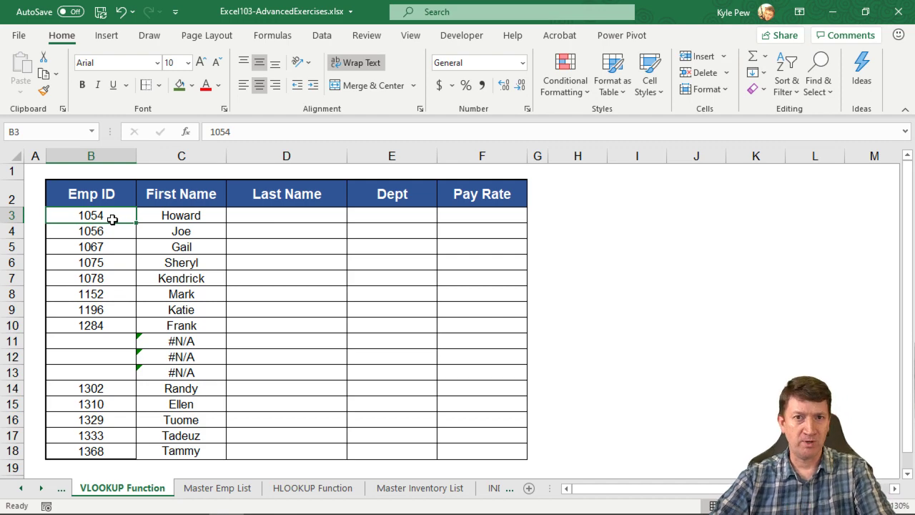
pyautogui.click(219, 489)
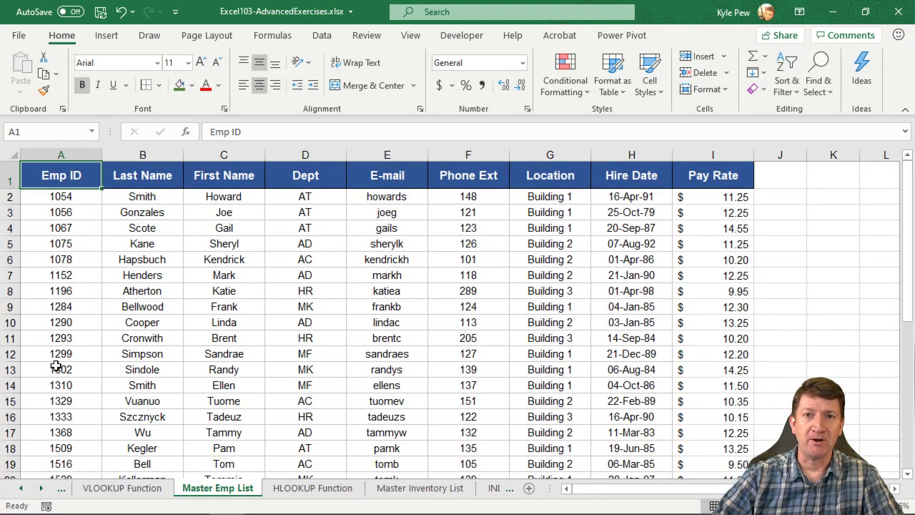
pyautogui.click(65, 201)
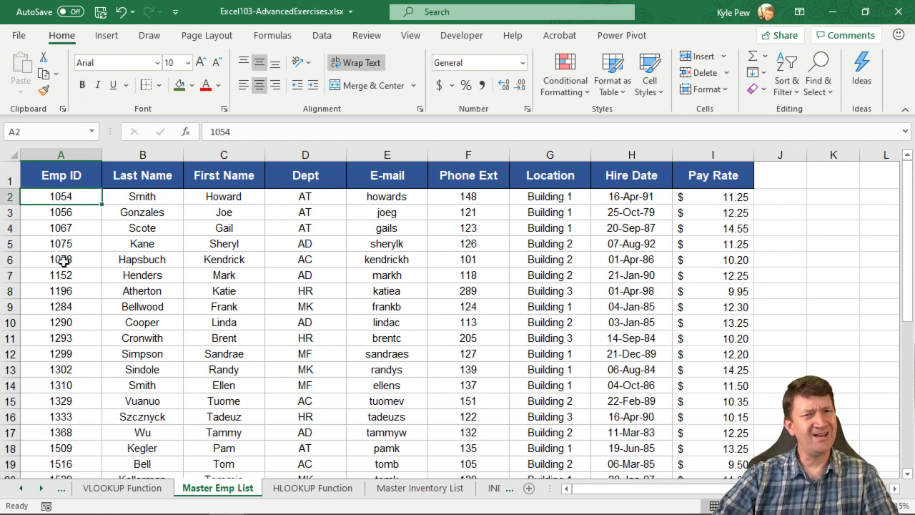
pyautogui.click(128, 487)
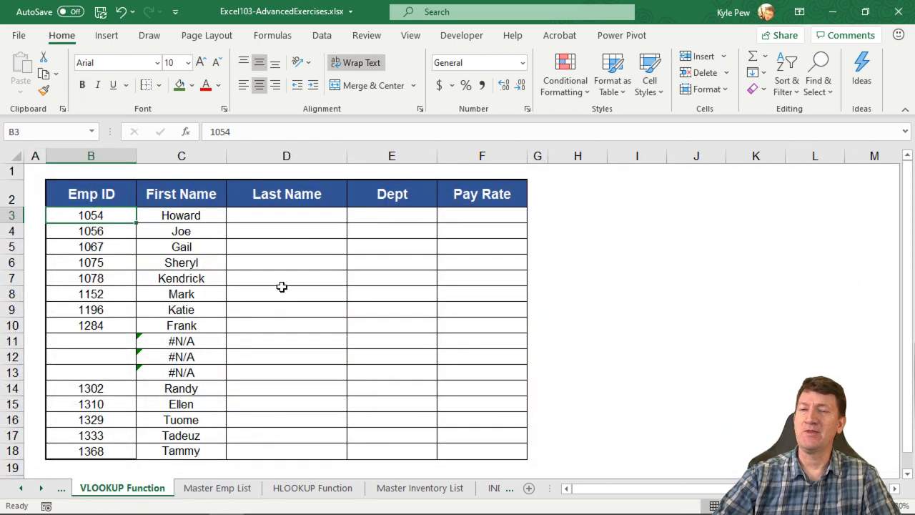
pyautogui.click(209, 488)
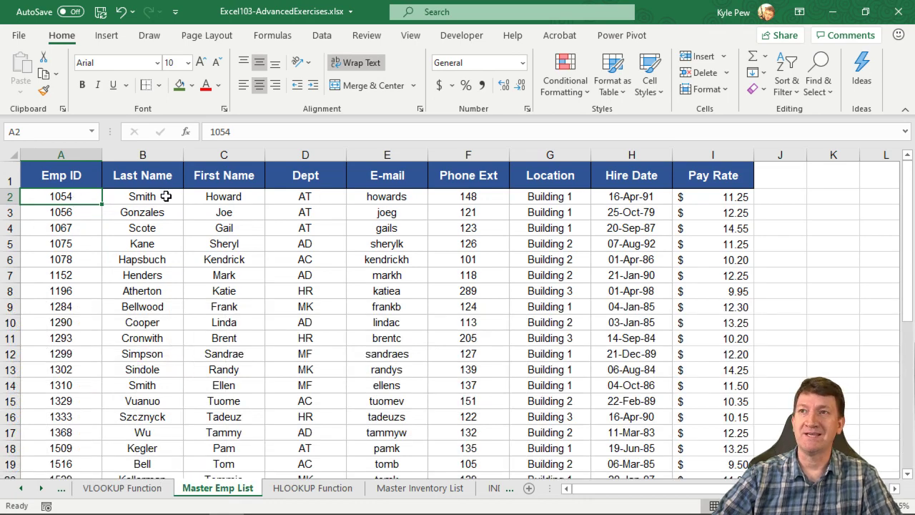
pyautogui.click(131, 487)
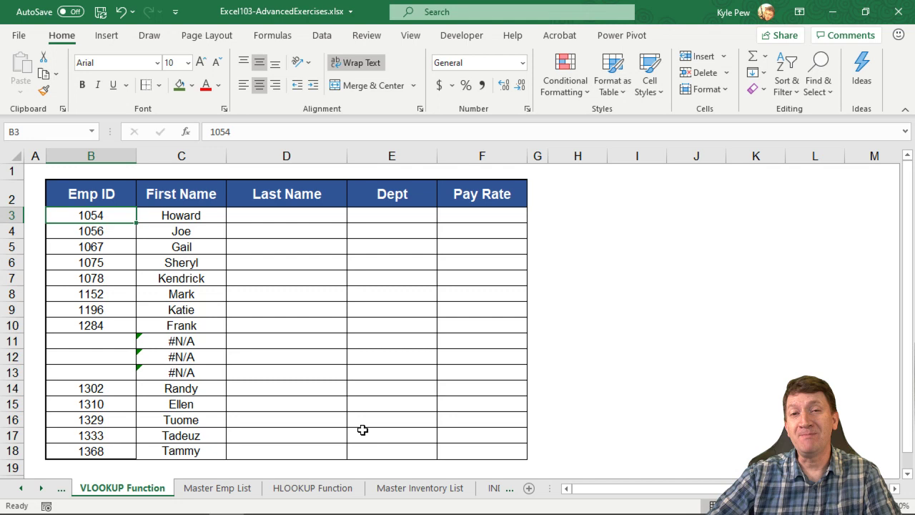
pyautogui.click(296, 216)
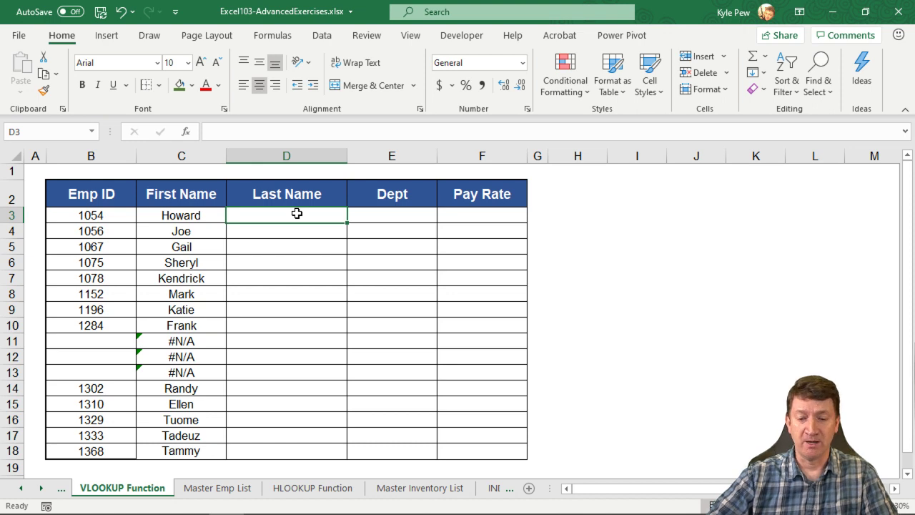
# Type =vlookup( into Last Name cell D3.
pyautogui.write('=')
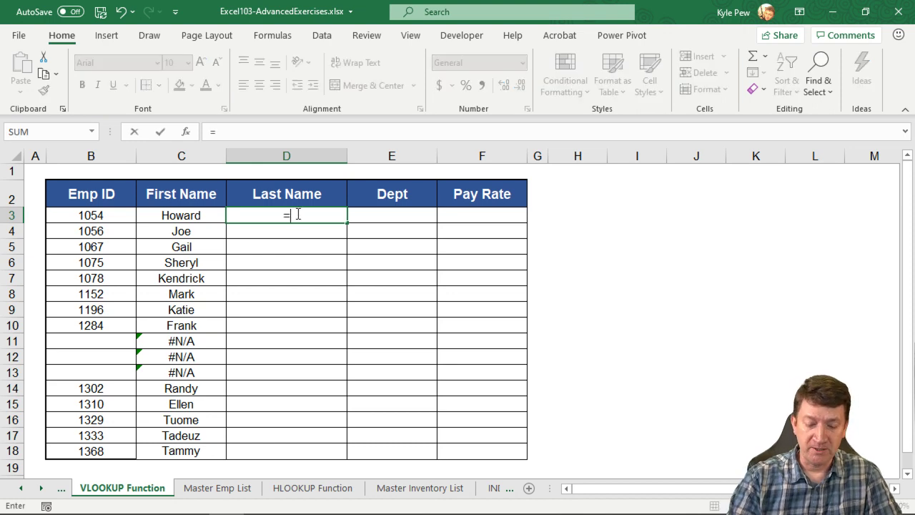
pyautogui.write('vlookup(')
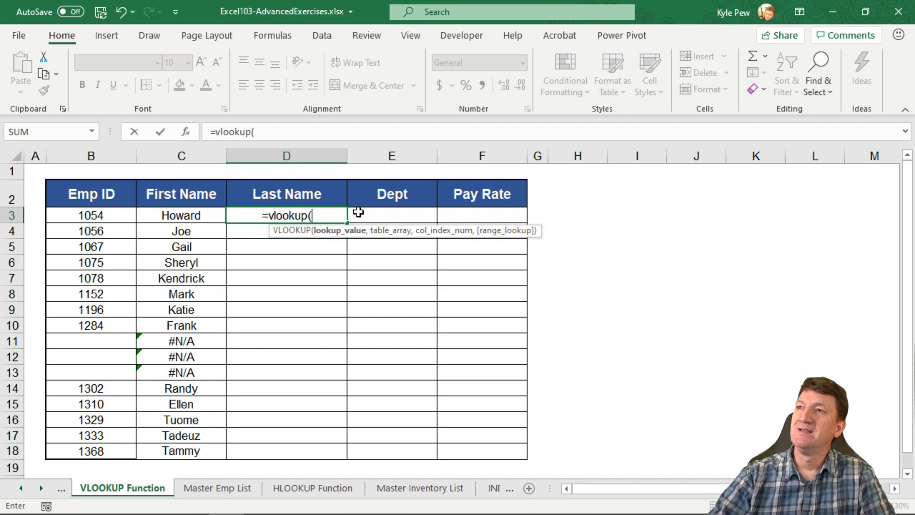
# Open the VLOOKUP Function Arguments and use Emp ID cell B3 as the lookup value.
pyautogui.click(185, 132)
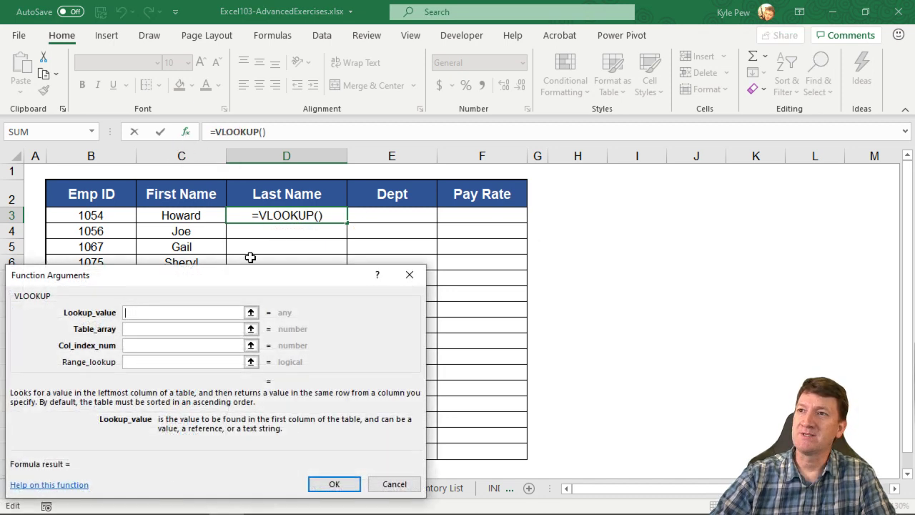
pyautogui.moveTo(131, 280); pyautogui.dragTo(502, 186)
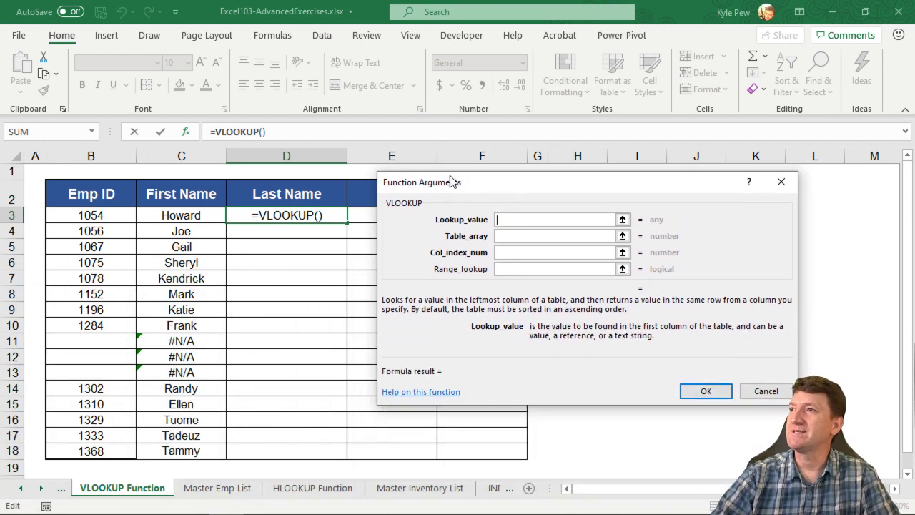
pyautogui.moveTo(456, 182); pyautogui.dragTo(435, 163)
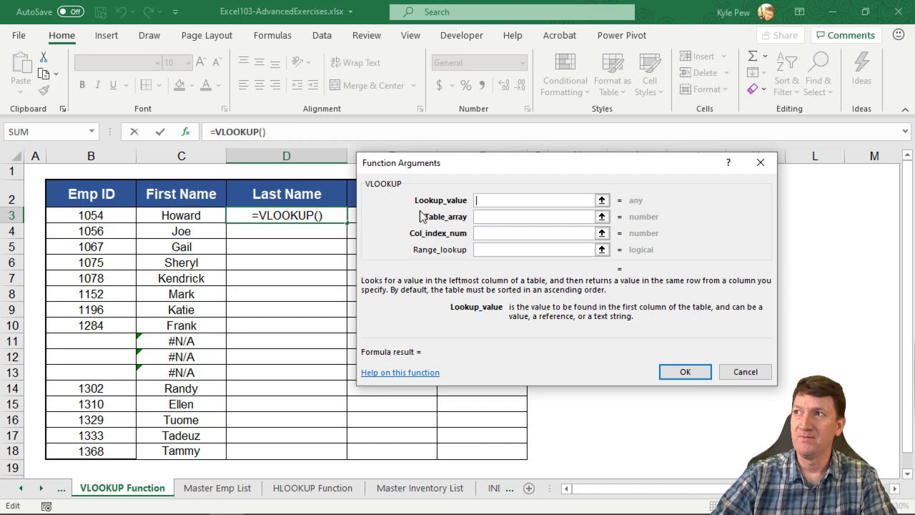
pyautogui.click(90, 215)
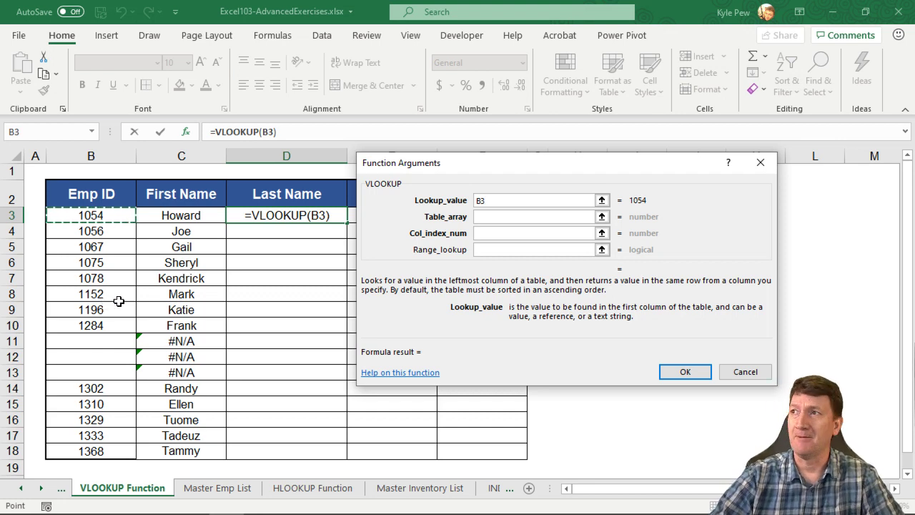
# Cycle the B3 reference with F4 until it reads $B3, locking only the column.
pyautogui.moveTo(431, 173); pyautogui.dragTo(536, 166)
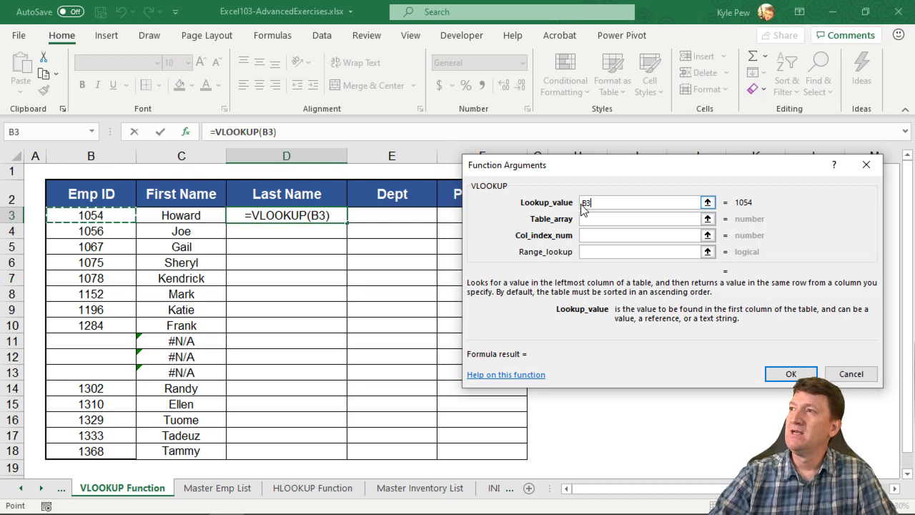
pyautogui.moveTo(569, 167); pyautogui.dragTo(469, 176)
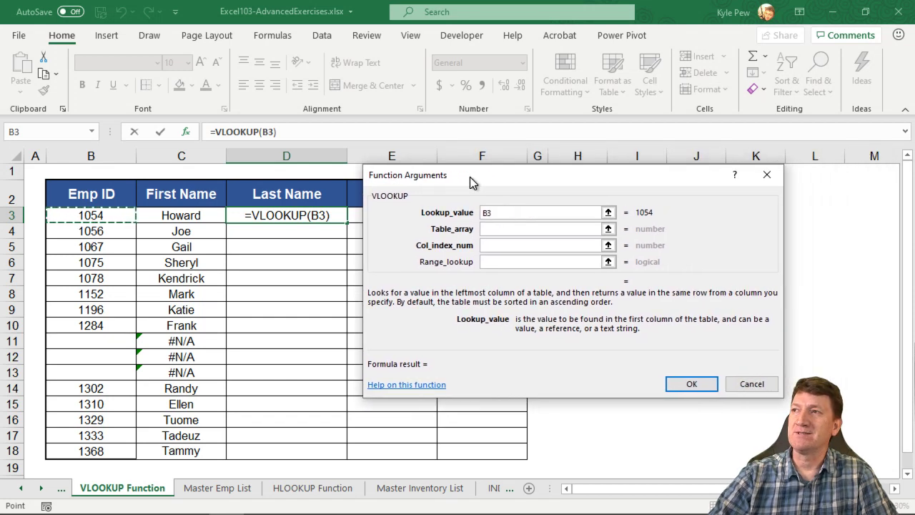
pyautogui.click(497, 214)
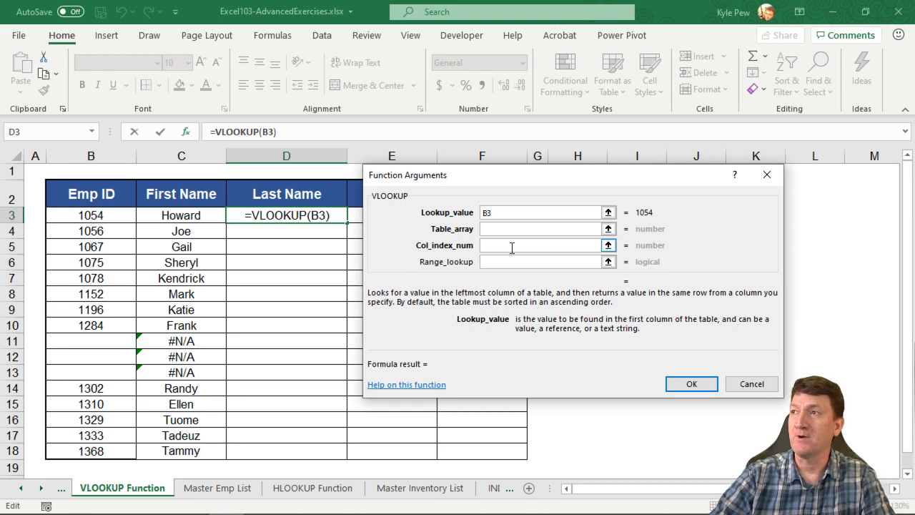
pyautogui.press('F4')
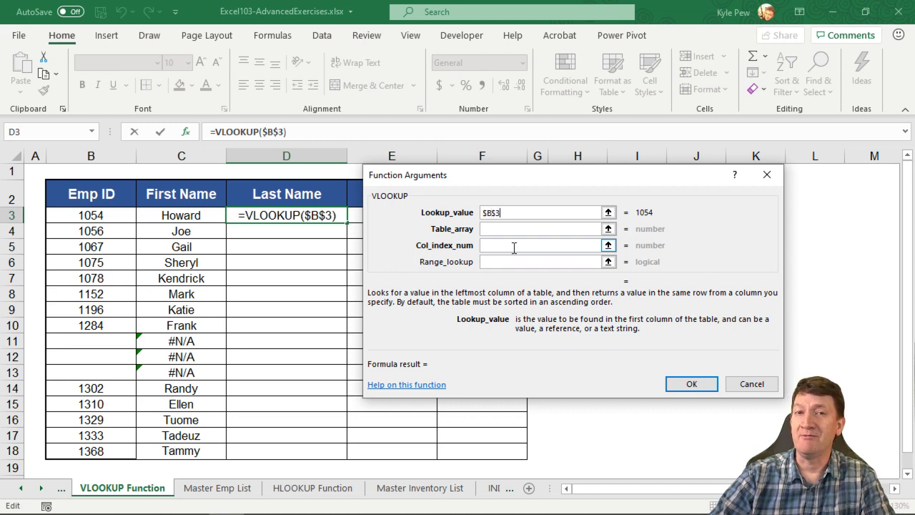
pyautogui.press('F4')
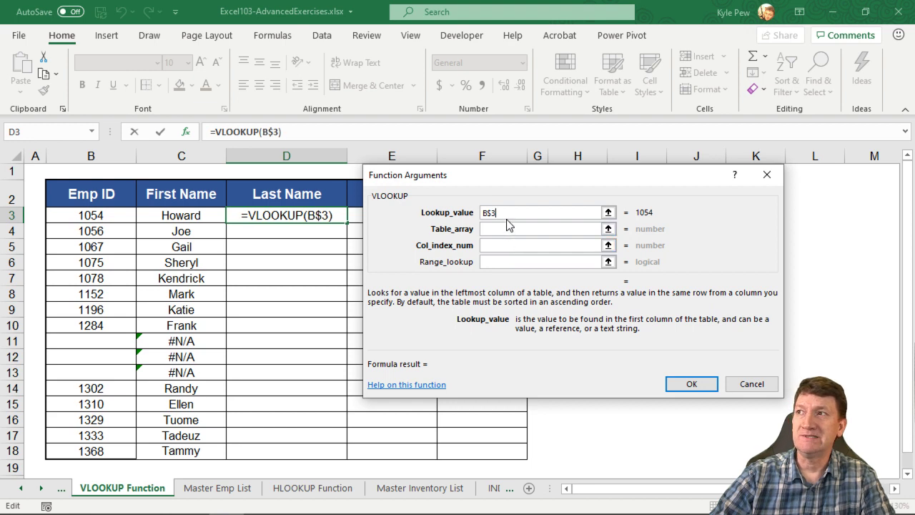
pyautogui.press('F4')
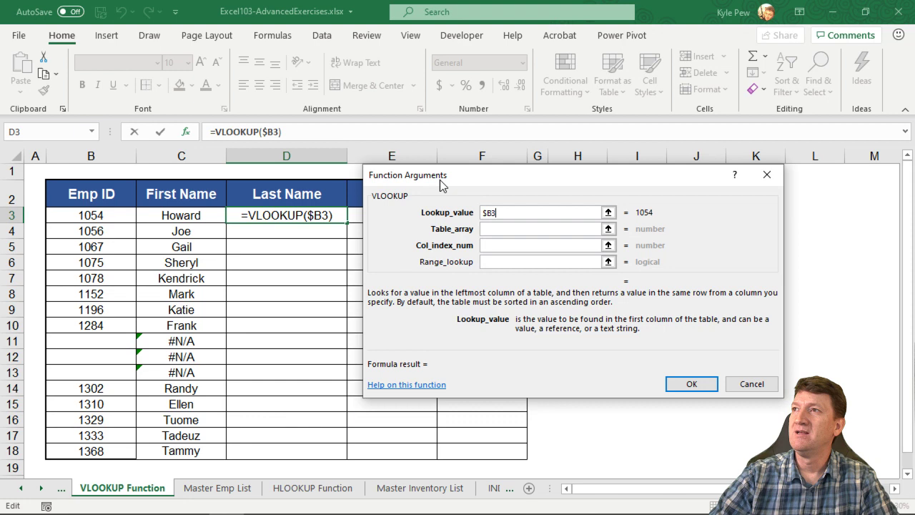
pyautogui.moveTo(439, 179); pyautogui.dragTo(552, 180)
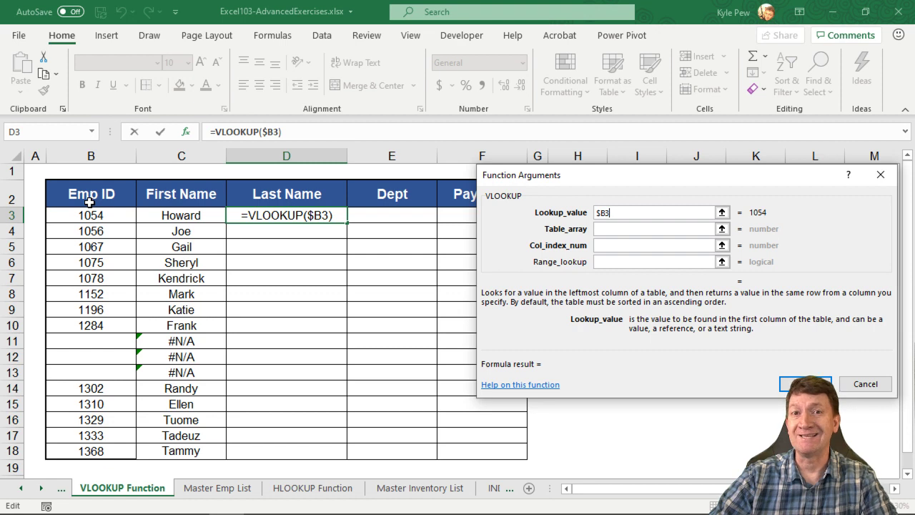
pyautogui.moveTo(595, 182); pyautogui.dragTo(493, 186)
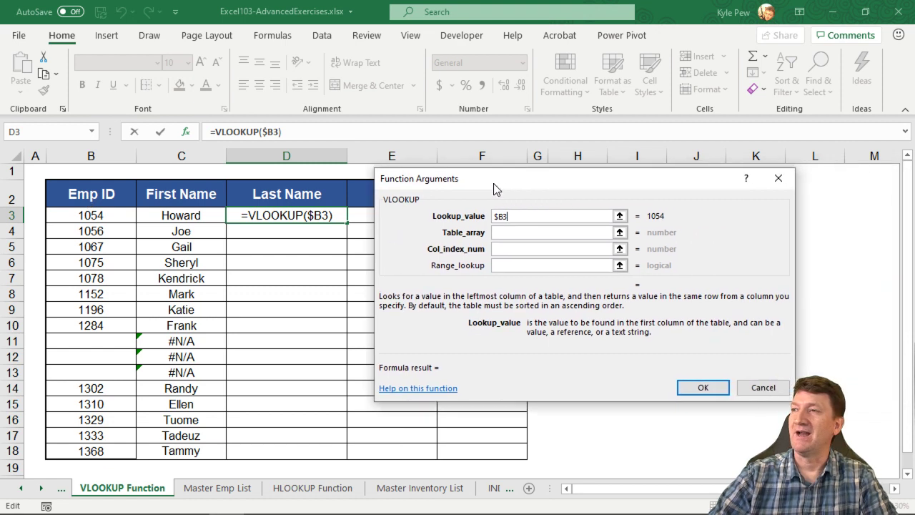
pyautogui.click(498, 232)
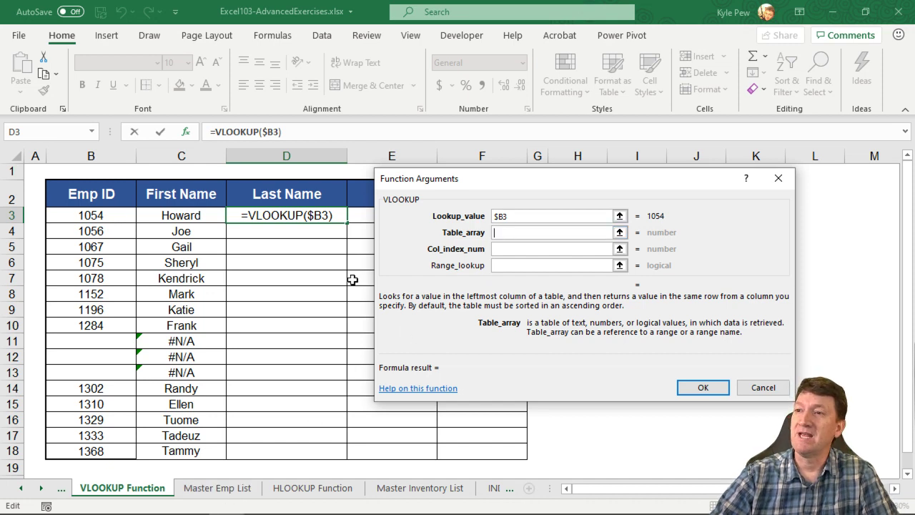
# Set the table array to the Master Emp List range A1:I38, from A1 across to column I and down to row 38.
pyautogui.click(188, 489)
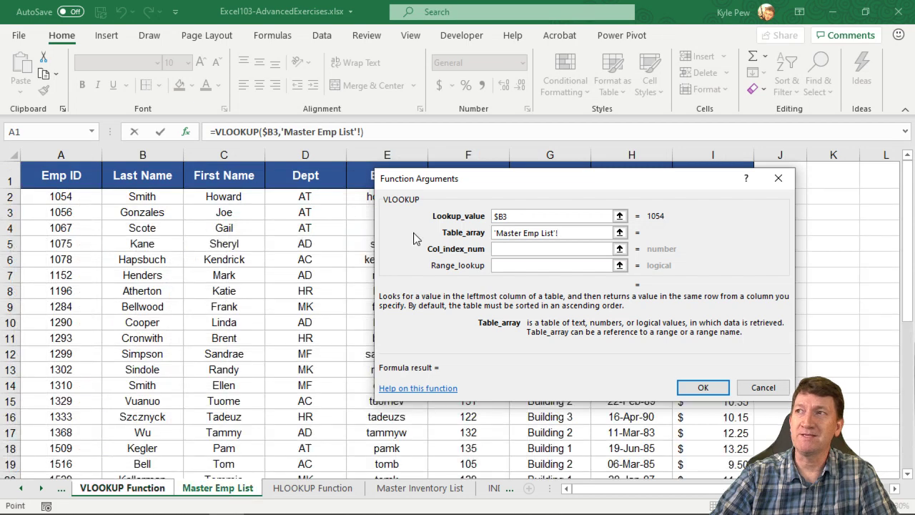
pyautogui.moveTo(452, 181); pyautogui.dragTo(570, 174)
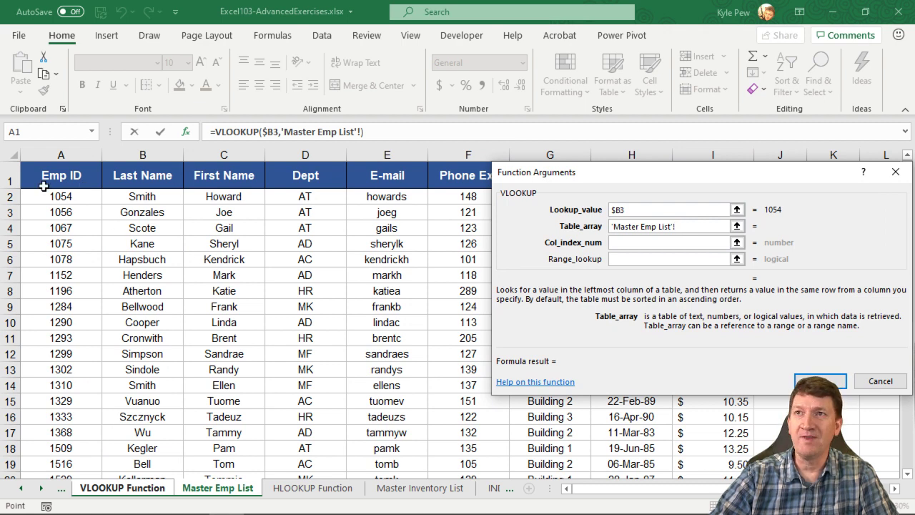
pyautogui.click(45, 176)
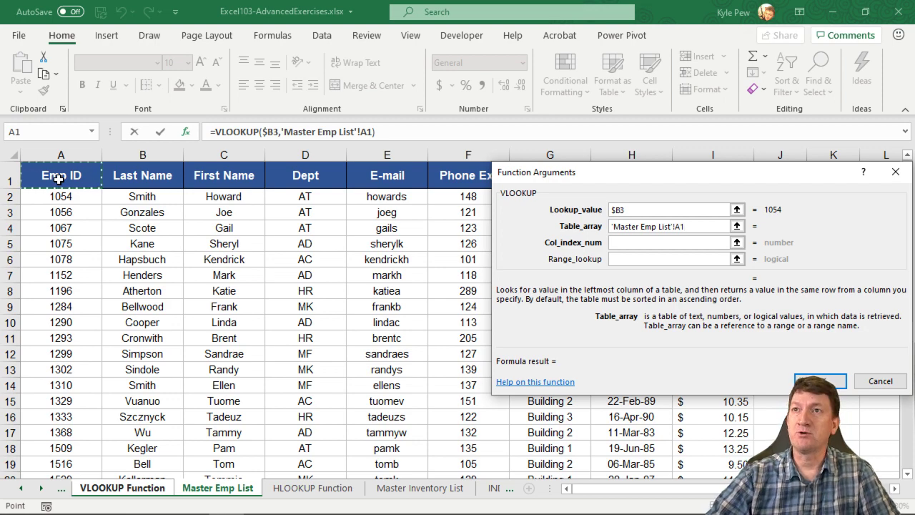
pyautogui.hotkey('ctrl', 'shift', 'Down')
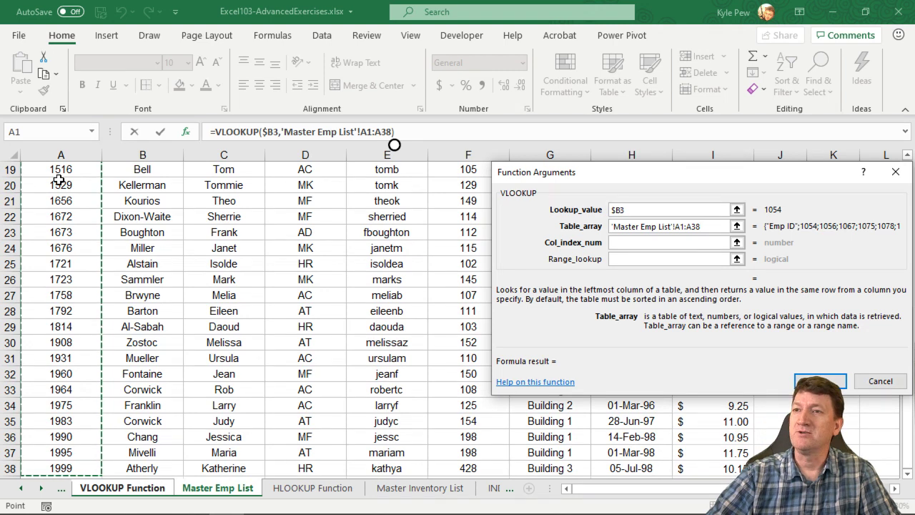
pyautogui.hotkey('ctrl', 'shift', 'Right')
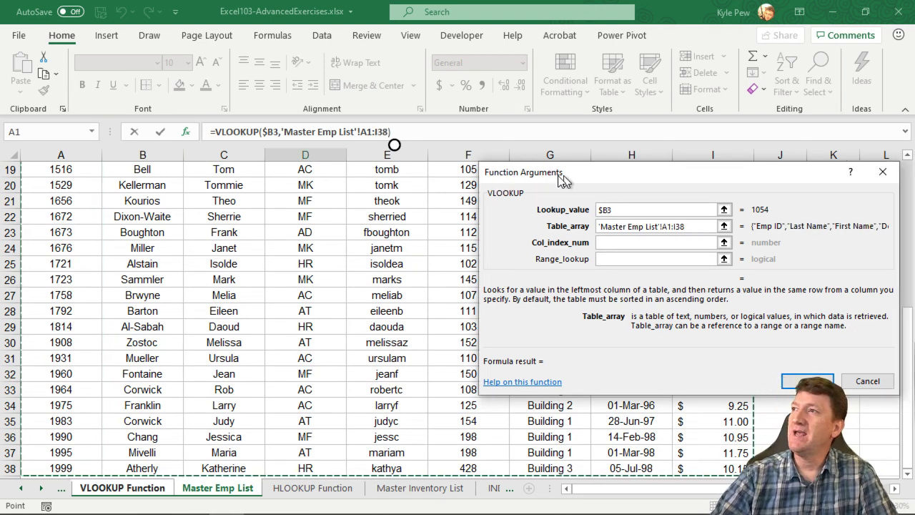
pyautogui.moveTo(536, 172); pyautogui.dragTo(272, 165)
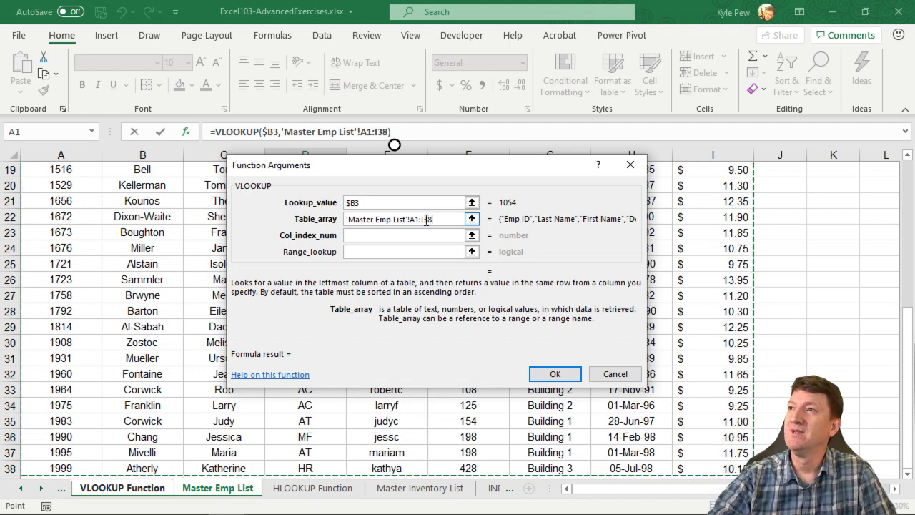
pyautogui.moveTo(431, 219); pyautogui.dragTo(408, 219)
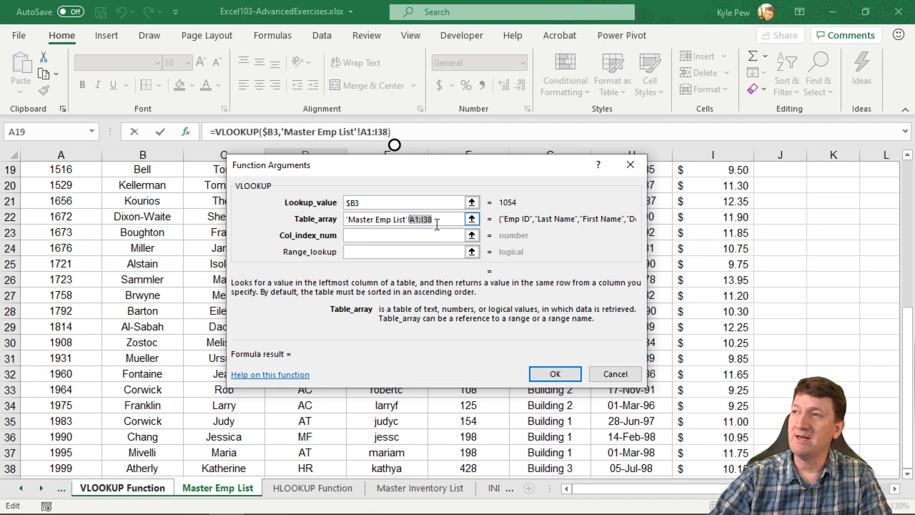
pyautogui.press('F4')
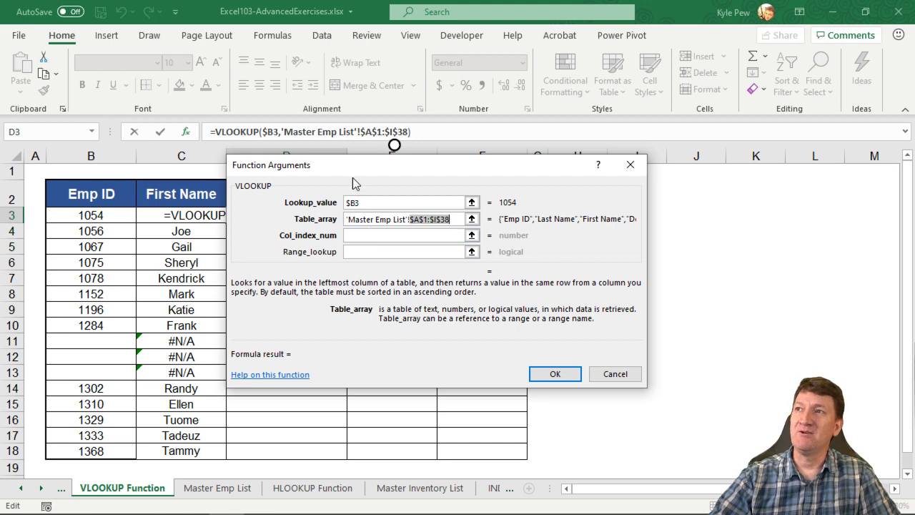
pyautogui.moveTo(353, 177); pyautogui.dragTo(618, 230)
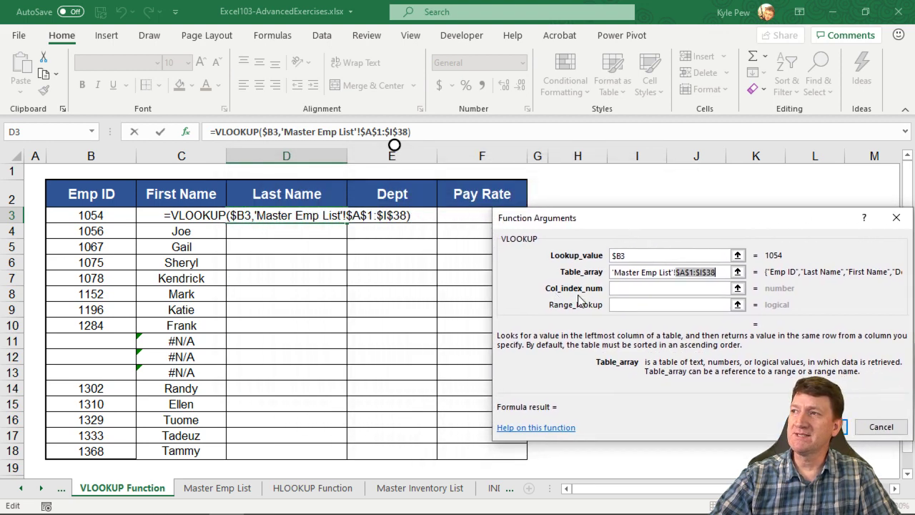
pyautogui.moveTo(590, 223); pyautogui.dragTo(535, 223)
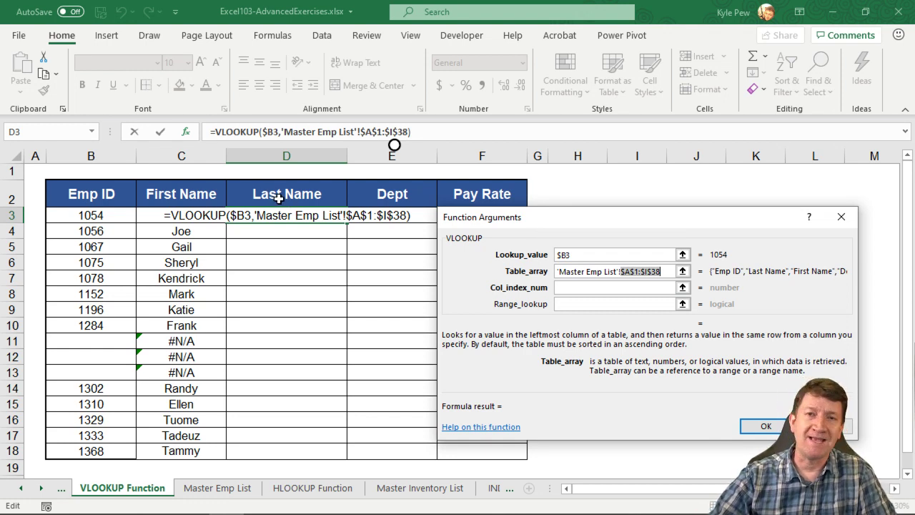
# Enter 2 as the column index so the lookup returns the Last Name column.
pyautogui.click(572, 290)
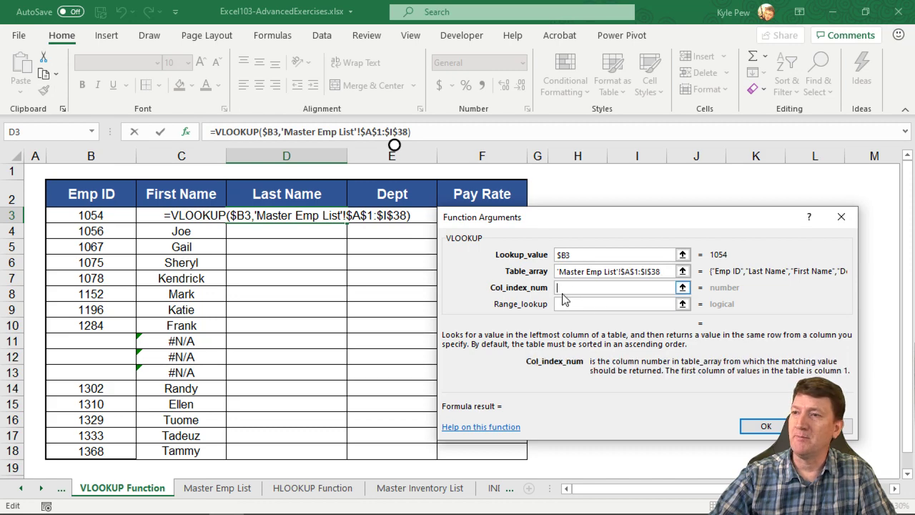
pyautogui.click(233, 492)
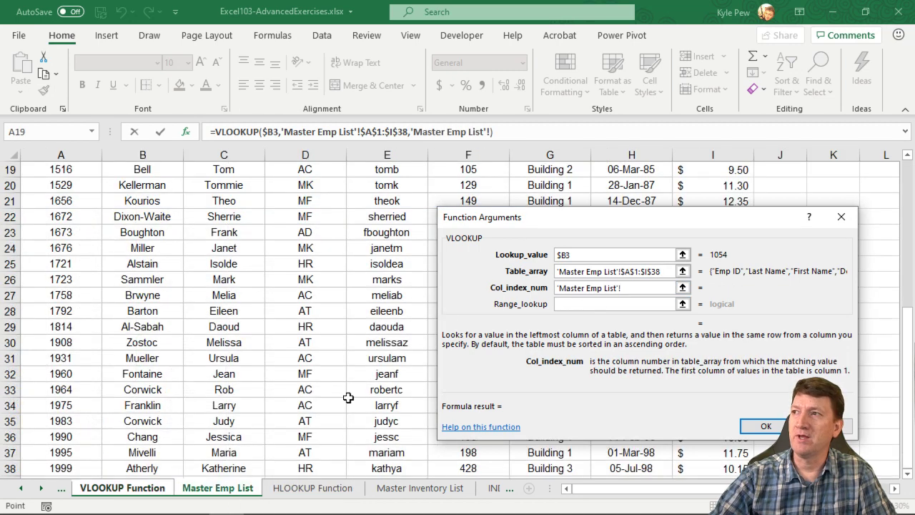
pyautogui.scroll(4, 350, 265)
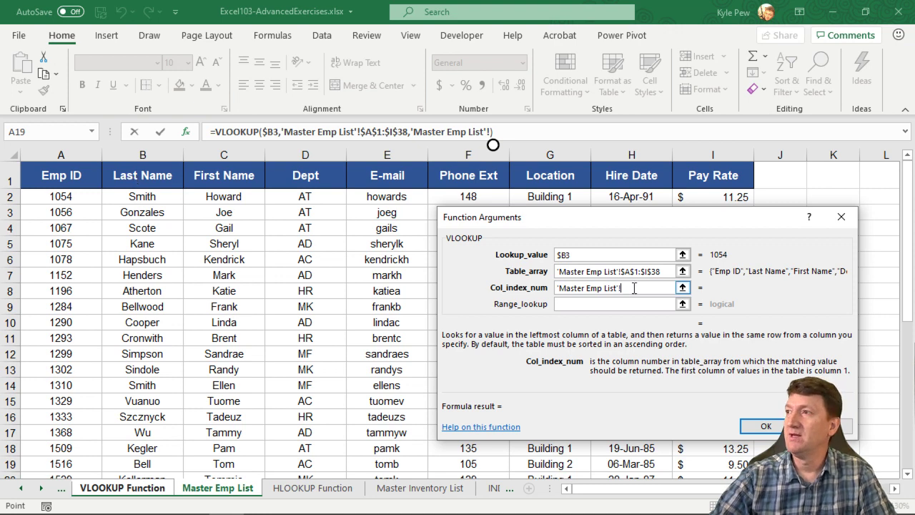
pyautogui.moveTo(625, 287); pyautogui.dragTo(552, 294)
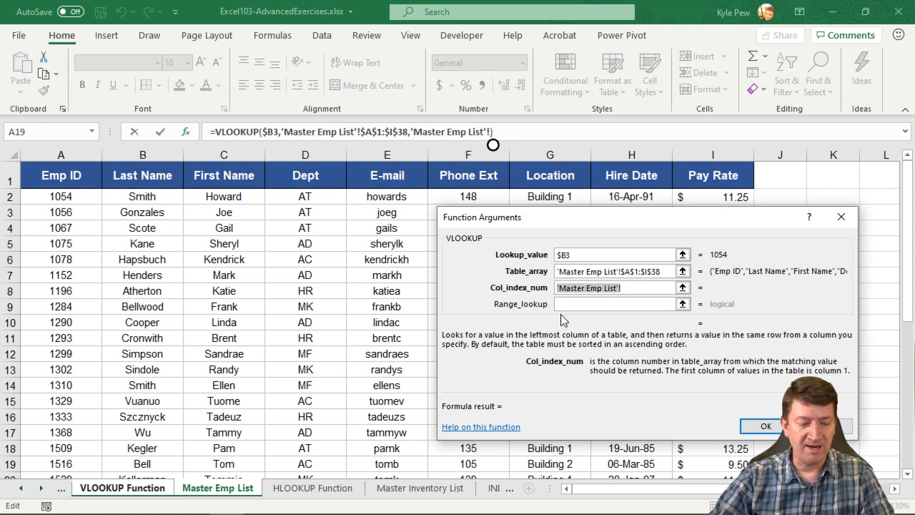
pyautogui.write('2')
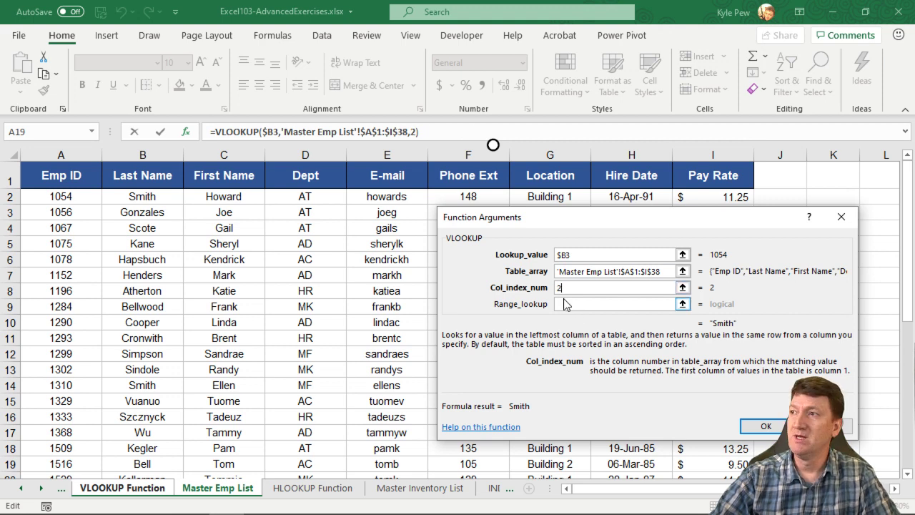
pyautogui.click(560, 304)
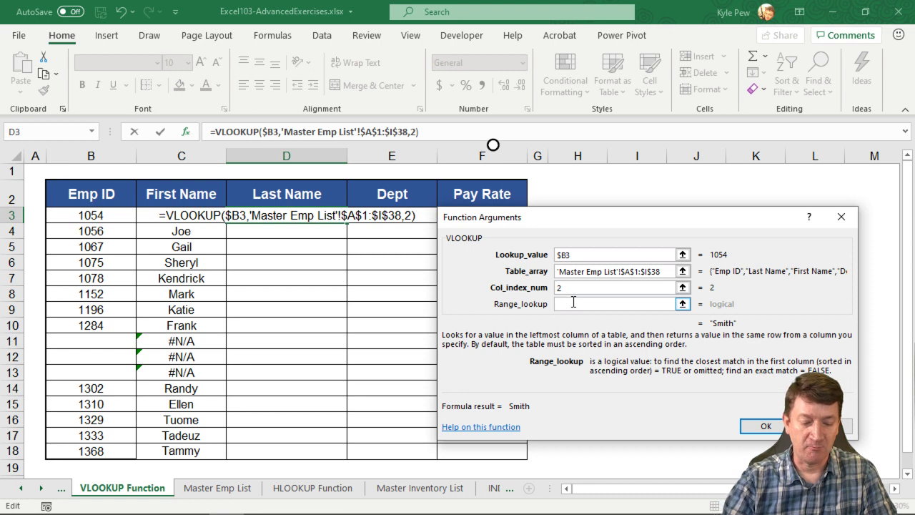
# Enter false as the range lookup, noting the #N/A rows 11–13 with blank Emp IDs.
pyautogui.write('false')
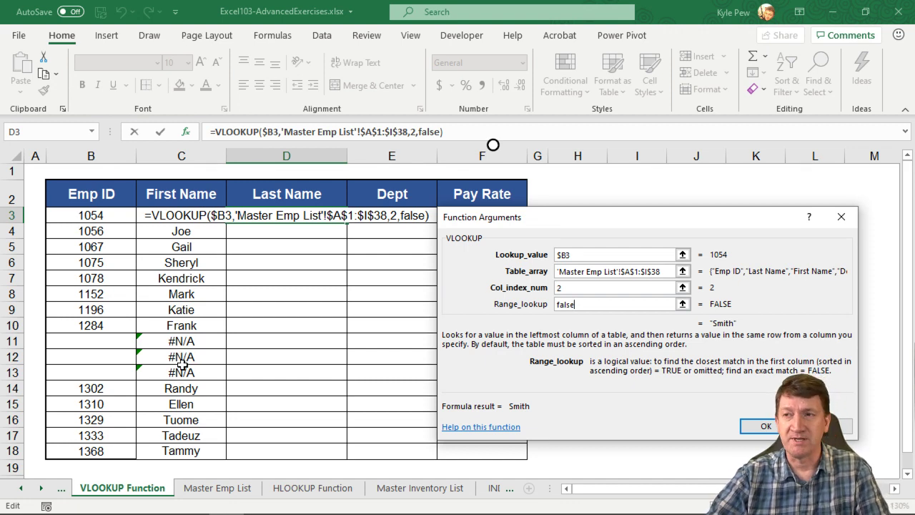
pyautogui.moveTo(131, 323); pyautogui.dragTo(233, 384)
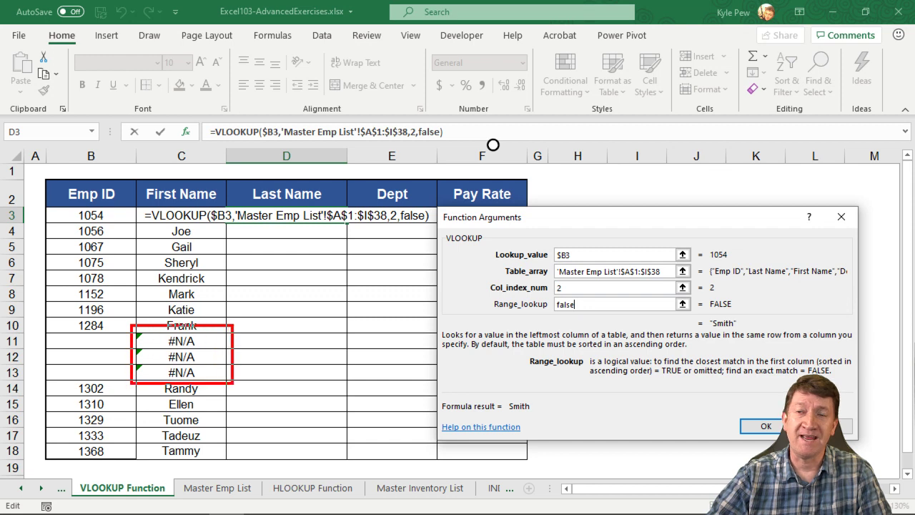
pyautogui.moveTo(42, 332)
pyautogui.mouseDown()
pyautogui.moveTo(149, 383)
pyautogui.moveTo(133, 383)
pyautogui.mouseUp()
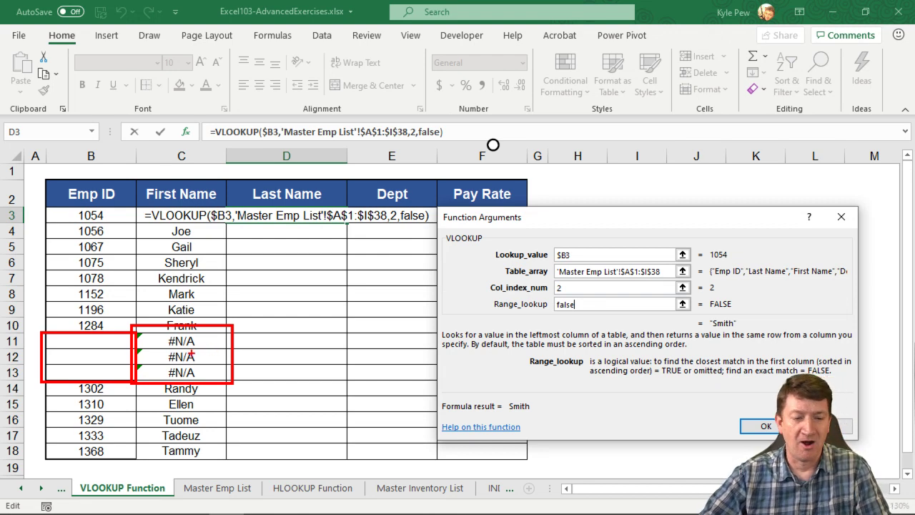
pyautogui.press('Escape')
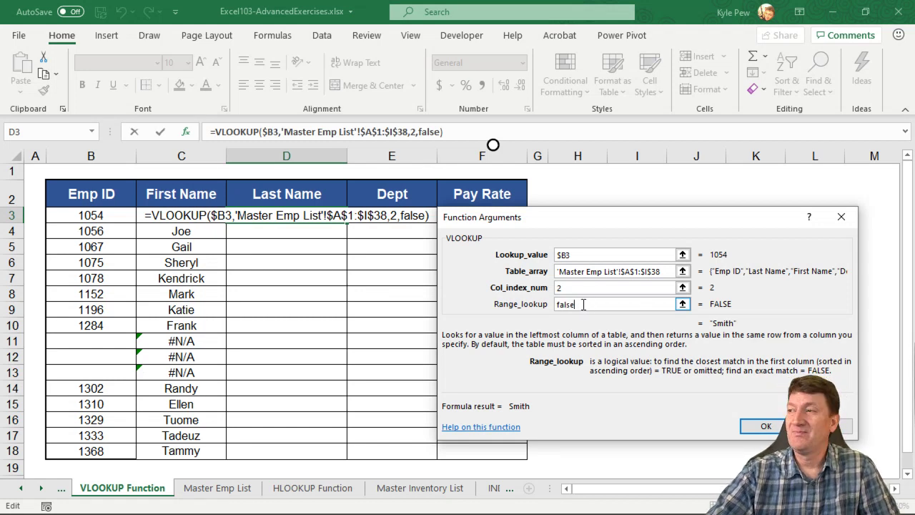
# Confirm the VLOOKUP in D3 and copy it down through D18, leaving E3 and F3 empty.
pyautogui.click(765, 426)
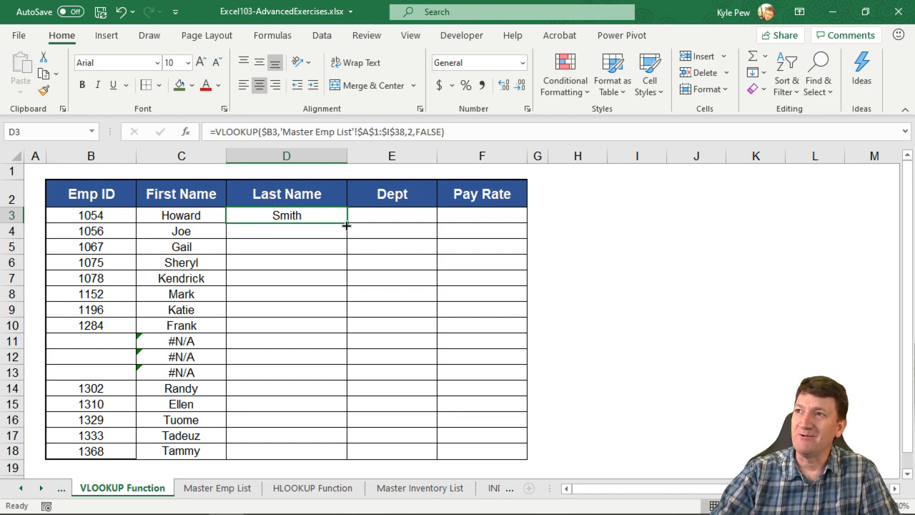
pyautogui.moveTo(347, 223); pyautogui.dragTo(331, 464)
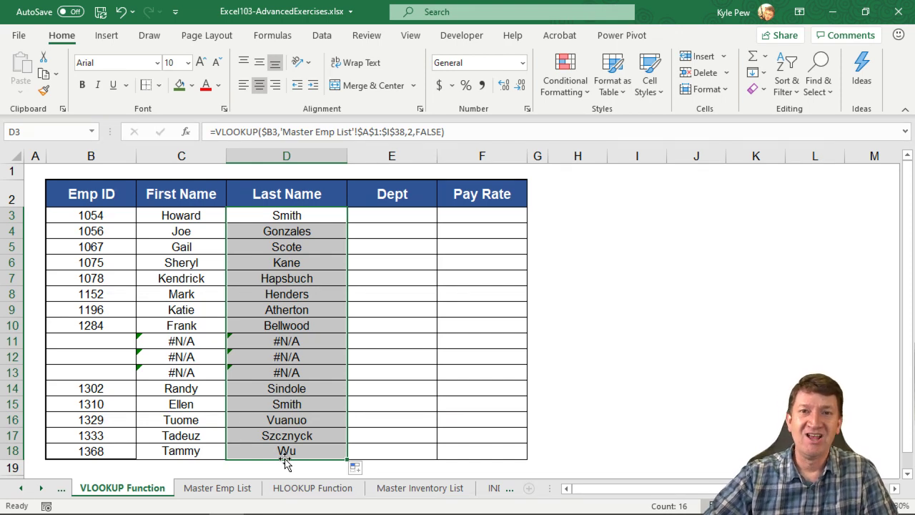
pyautogui.click(379, 215)
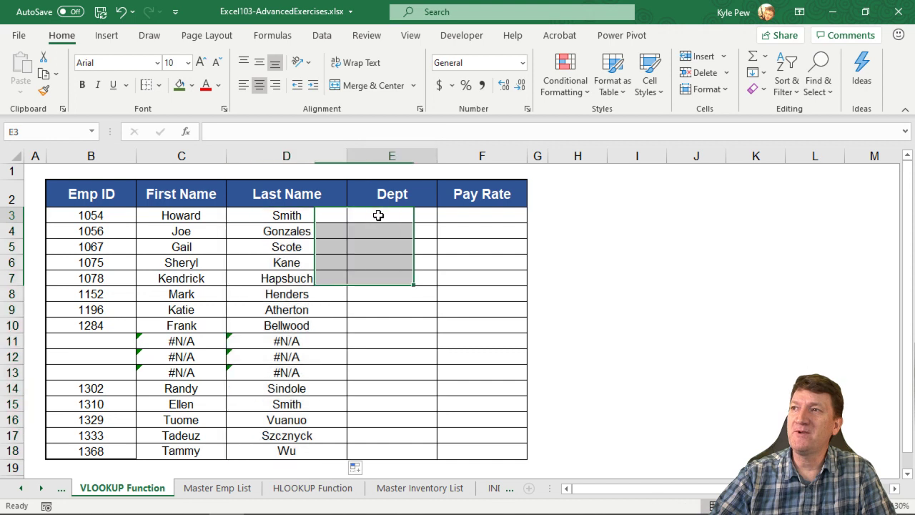
pyautogui.click(501, 220)
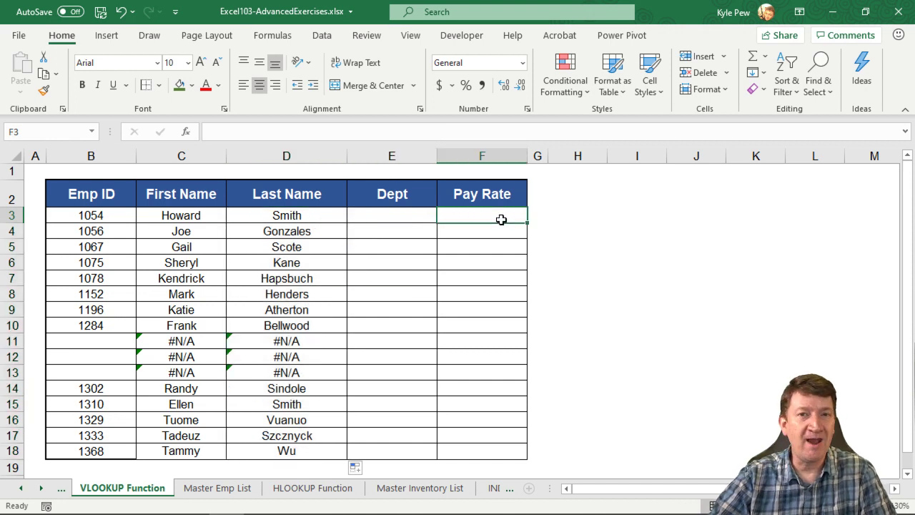